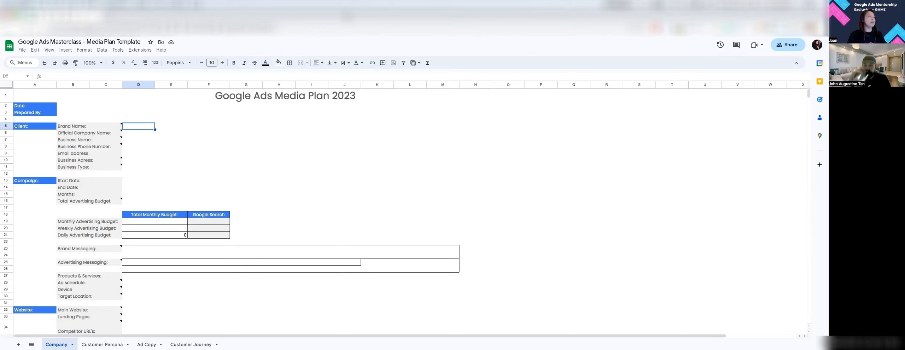
# Step: Bring the EM Dantes website up beside the media plan sheet with Alt+Tab
pyautogui.hotkey('alt', 'Tab')
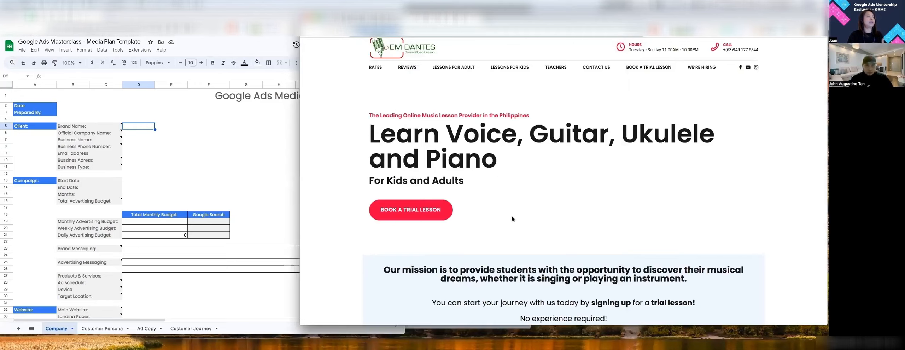
# Step: Open the site's guitar lessons page, then start editing the sheet's Brand Name cell D5
pyautogui.scroll(1, 526, 233)
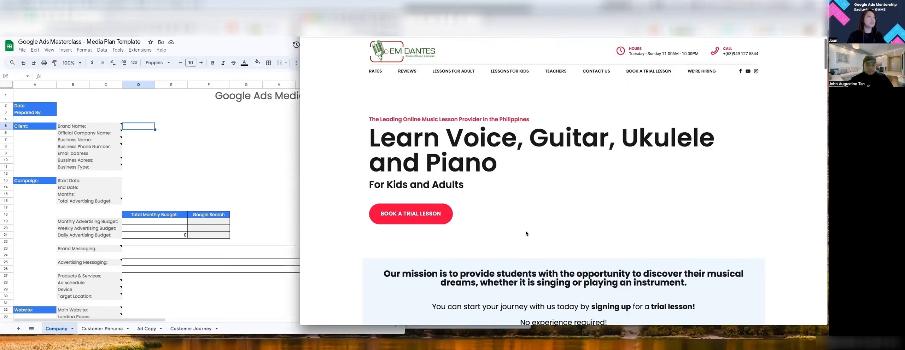
pyautogui.click(450, 214)
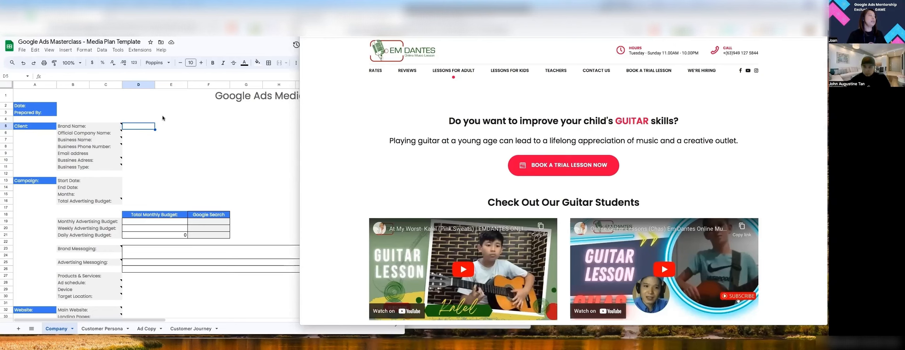
pyautogui.click(145, 134)
pyautogui.click(145, 134)
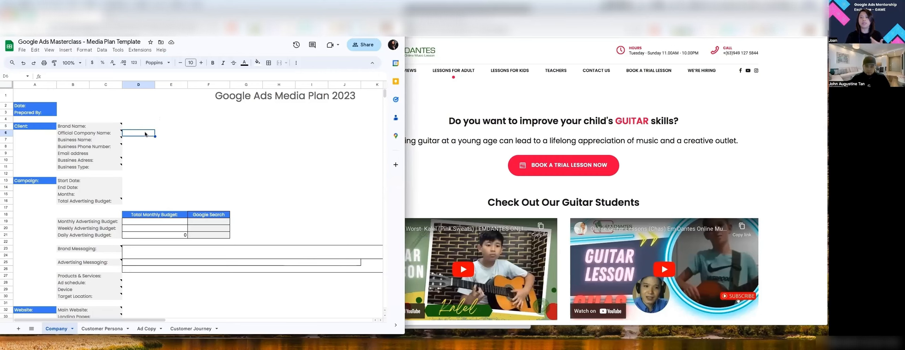
pyautogui.click(141, 126)
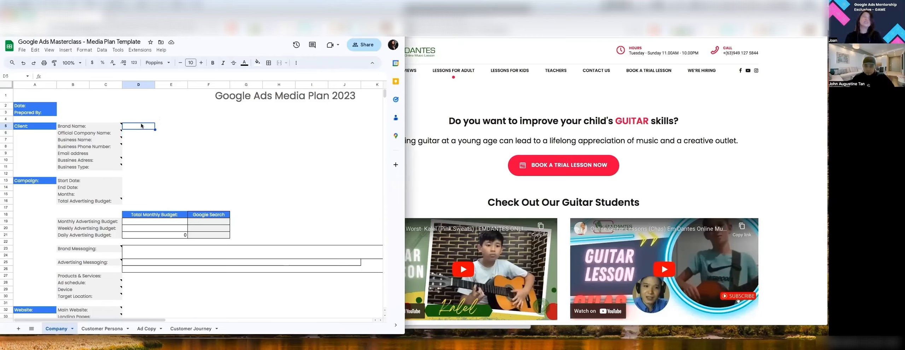
pyautogui.doubleClick(138, 127)
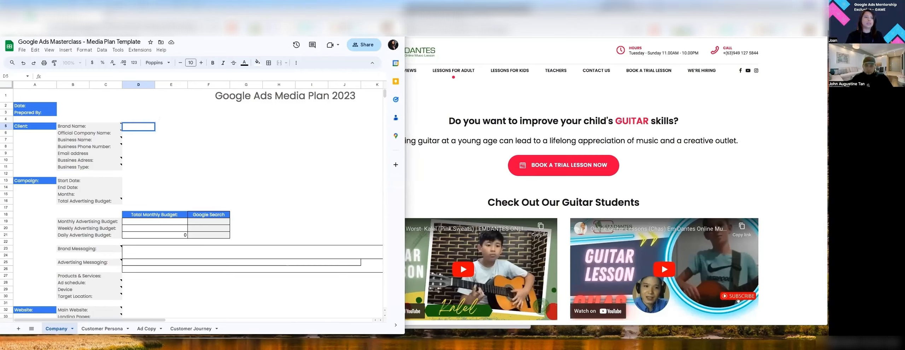
# Step: Paste 'EmDantes Online Music School' into Brand Name, Official Company Name and Business Name (D5–D7)
pyautogui.click(169, 120)
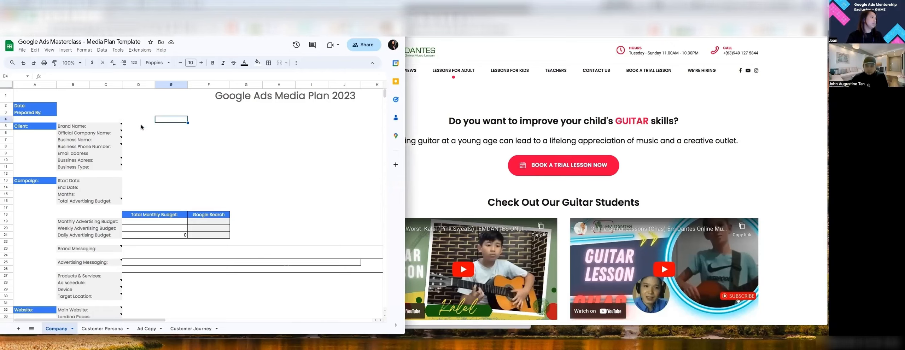
pyautogui.click(141, 126)
pyautogui.write('EmDantes Online Music School')
pyautogui.click(137, 134)
pyautogui.write('EmDantes Online Music School')
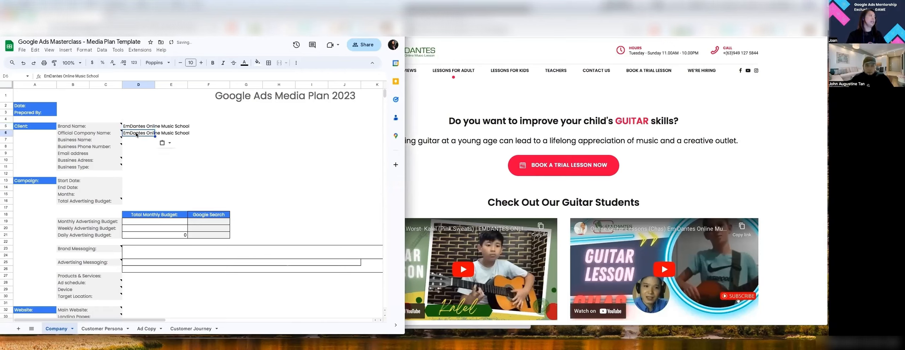
pyautogui.click(134, 140)
pyautogui.write('EmDantes Online Music School')
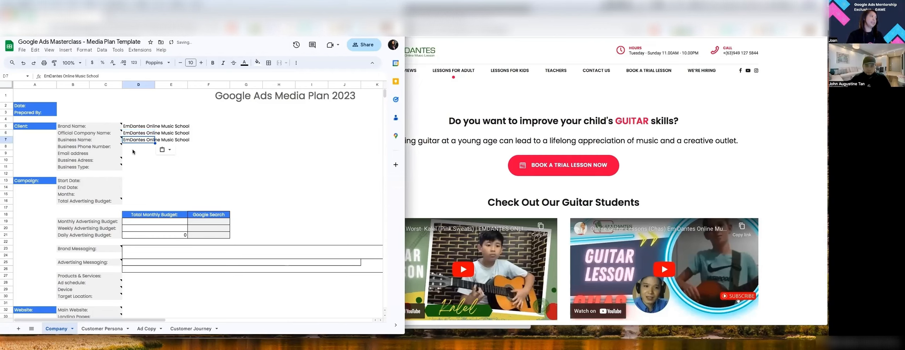
# Step: Enter the business phone number from the website into D8
pyautogui.click(135, 148)
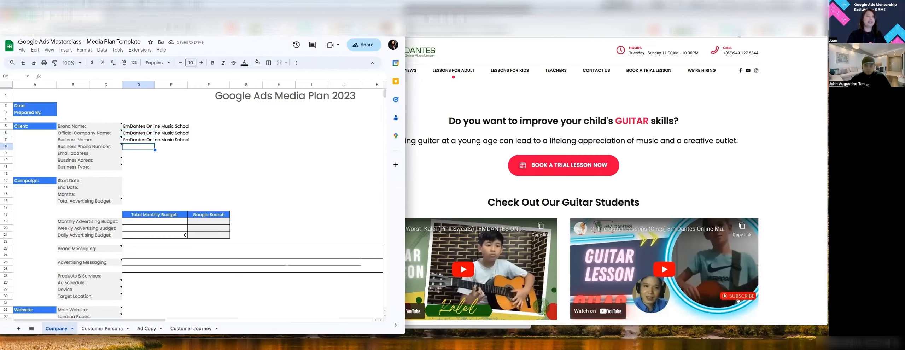
pyautogui.click(725, 54)
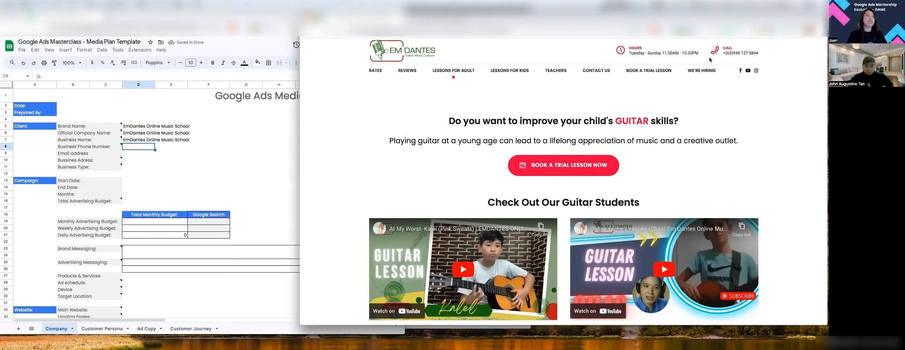
pyautogui.hotkey('alt', 'Tab')
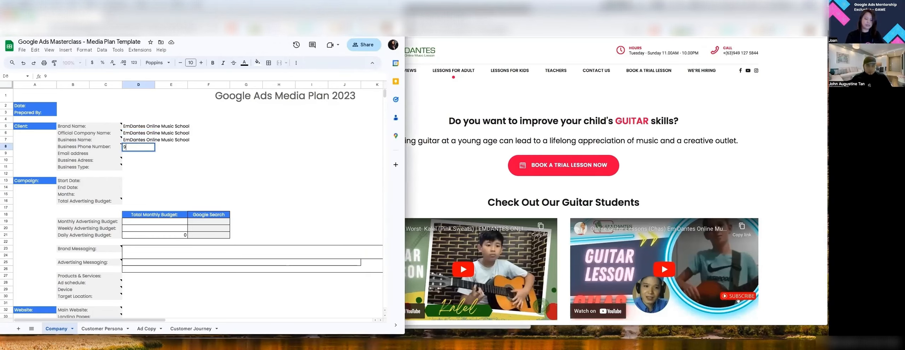
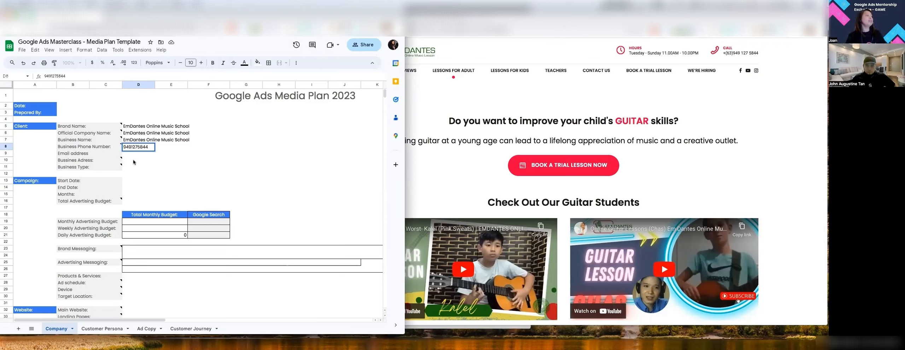
pyautogui.press('Return')
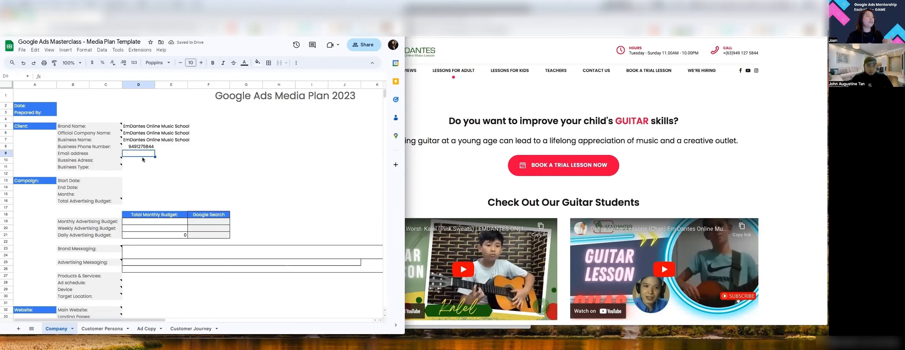
pyautogui.click(142, 150)
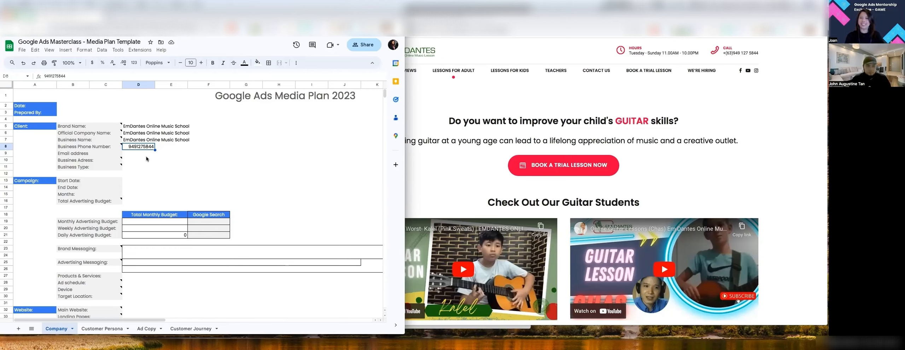
pyautogui.click(146, 156)
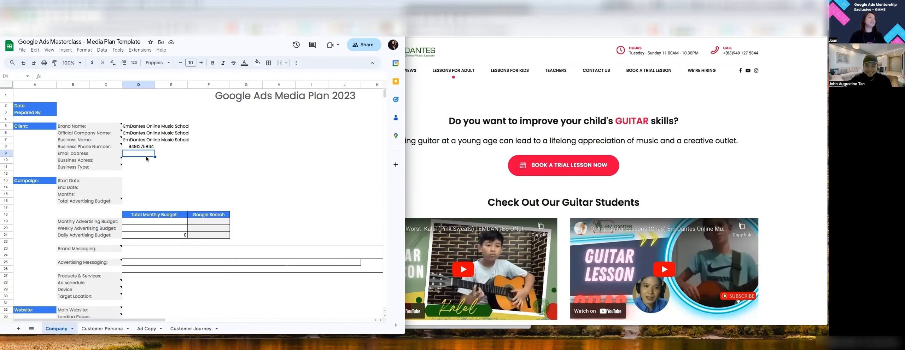
# Step: Fill in the client's e-mail address in D9 and business address in D10
pyautogui.write('e')
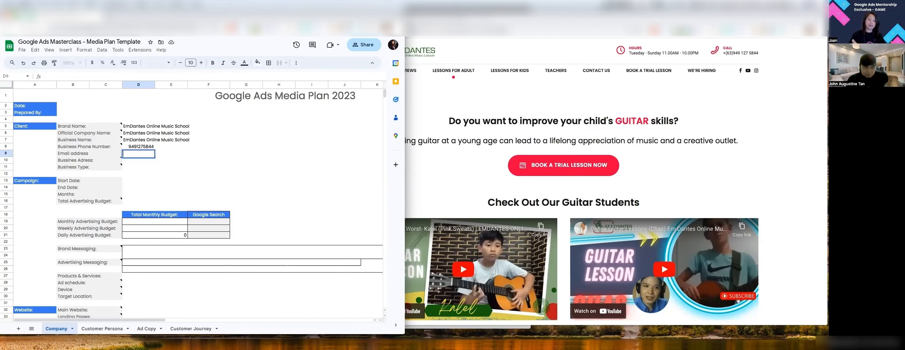
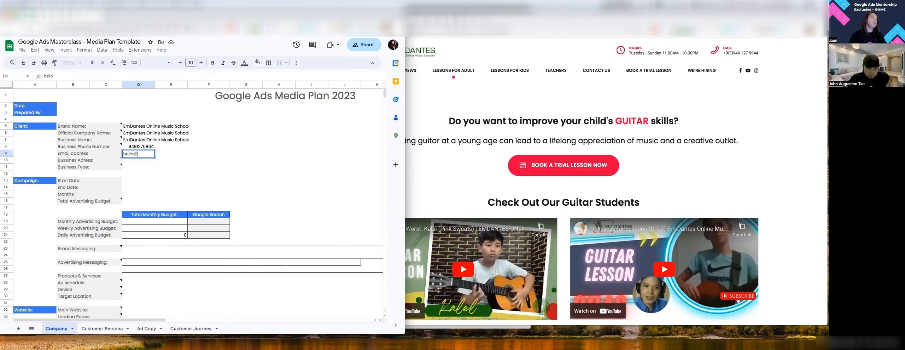
pyautogui.press('Return')
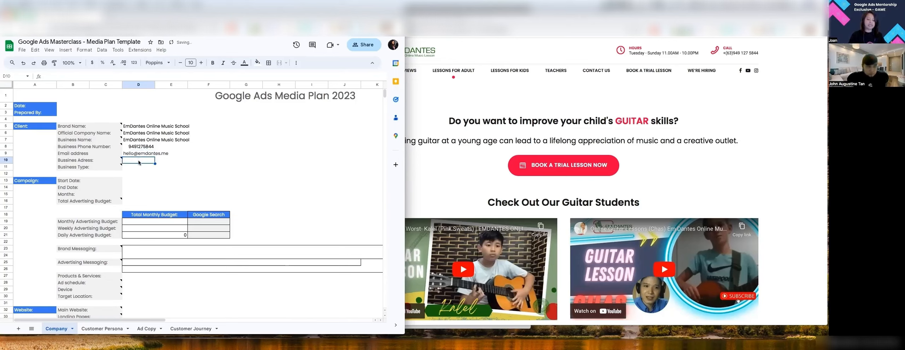
pyautogui.write('Valenzue')
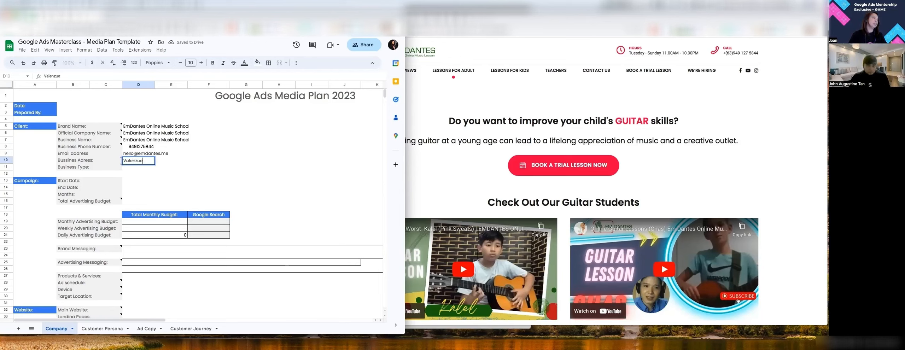
pyautogui.write('la, Ph')
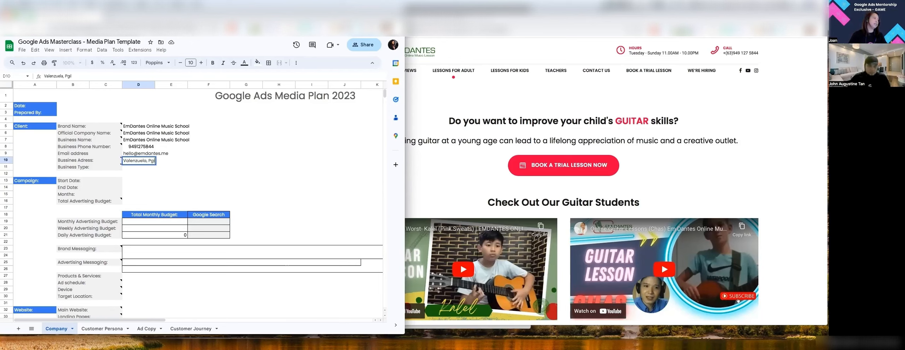
pyautogui.write('ilippin')
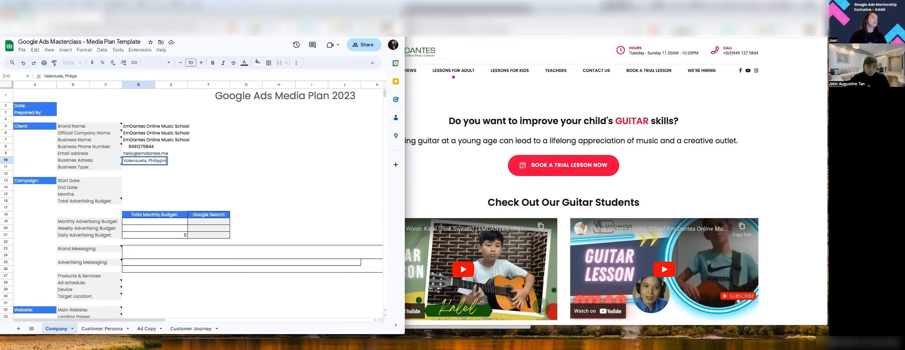
pyautogui.write('es')
pyautogui.press('Return')
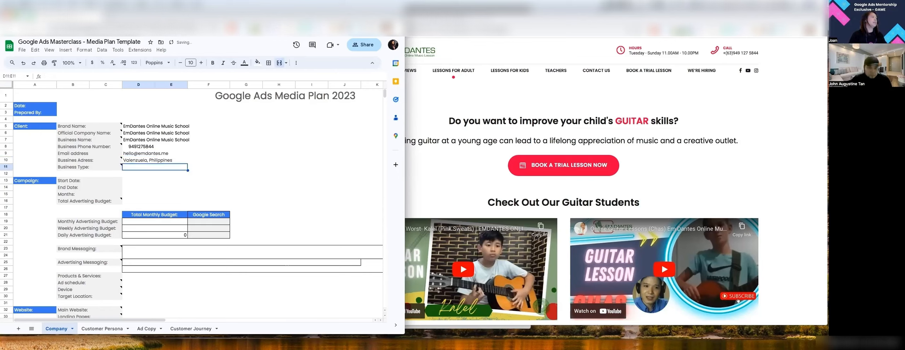
# Step: Enter 'Online Music School' as the Business Type in D11
pyautogui.write('Online M')
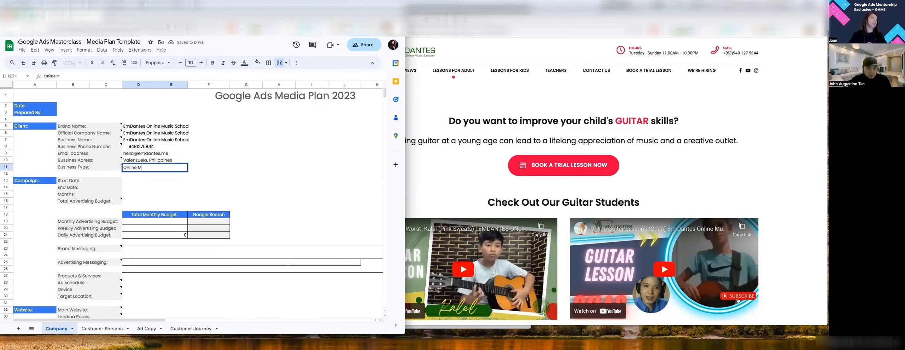
pyautogui.write('usic School')
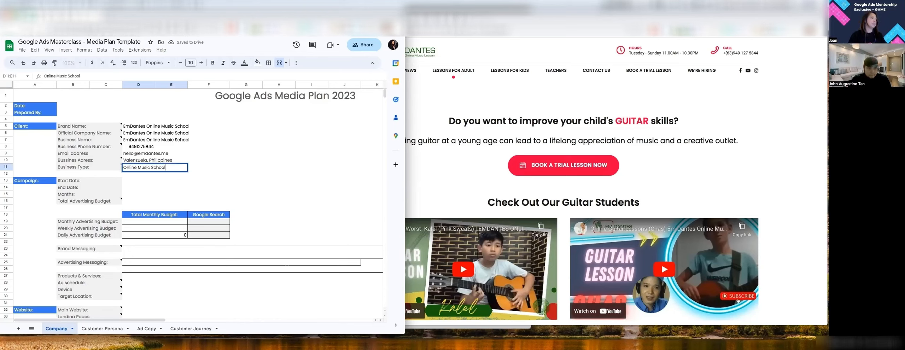
pyautogui.press('Return')
pyautogui.click(168, 181)
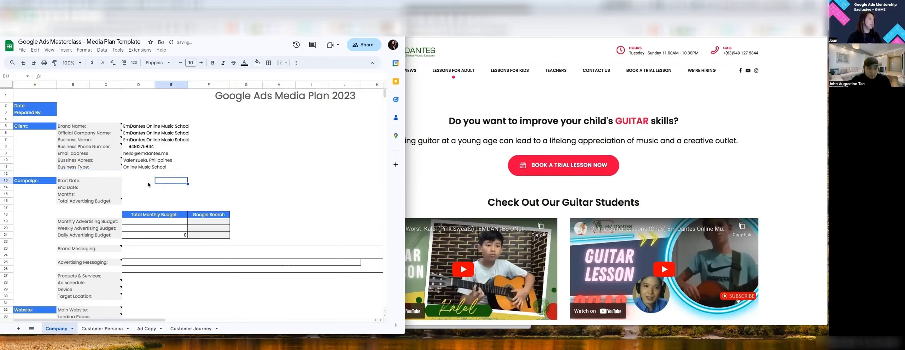
pyautogui.click(132, 181)
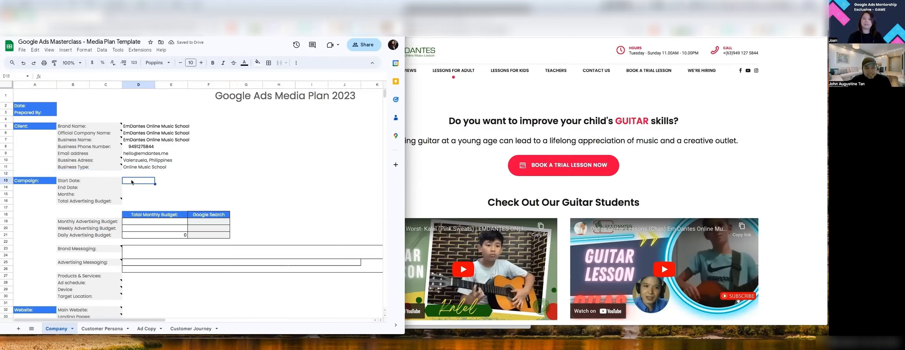
pyautogui.click(137, 162)
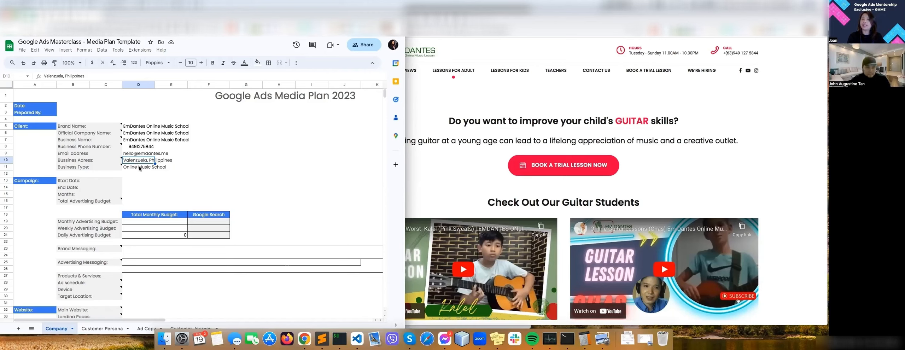
pyautogui.click(151, 170)
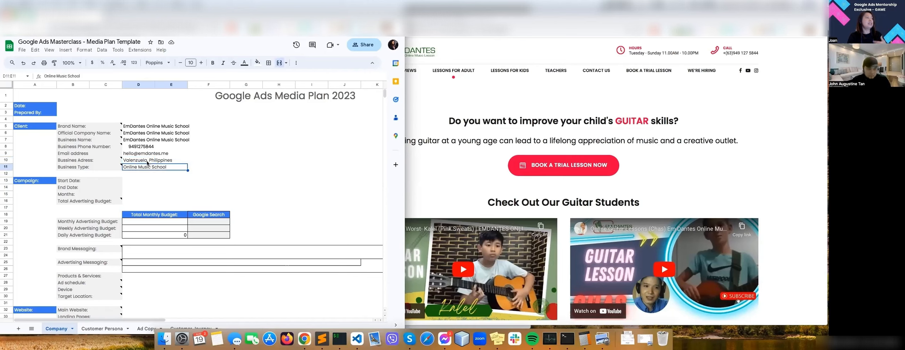
pyautogui.click(148, 162)
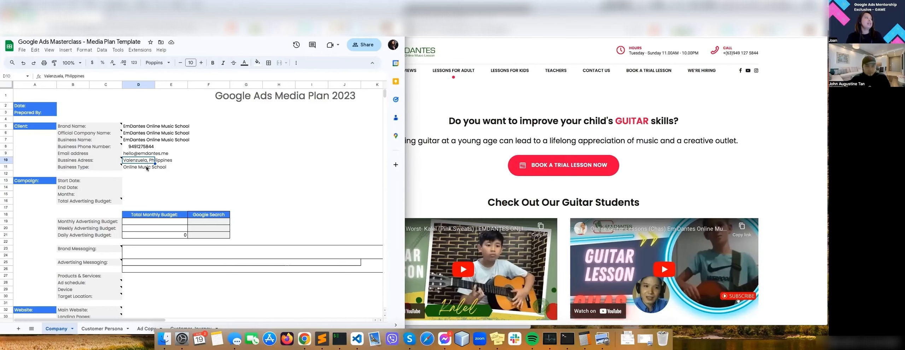
pyautogui.click(148, 168)
pyautogui.click(146, 162)
pyautogui.moveTo(148, 162)
pyautogui.click(266, 170)
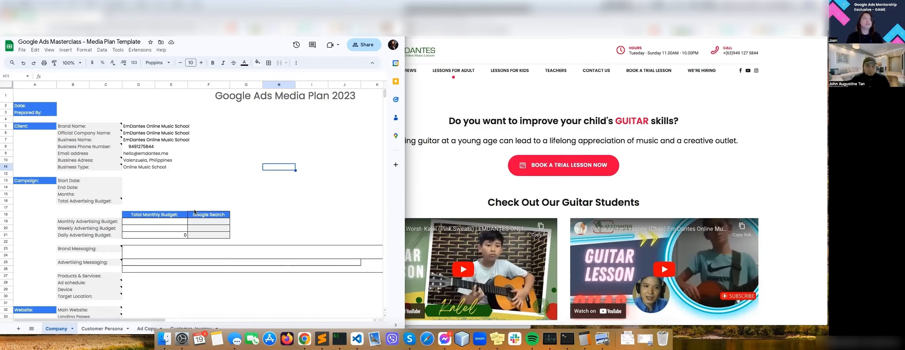
pyautogui.click(131, 162)
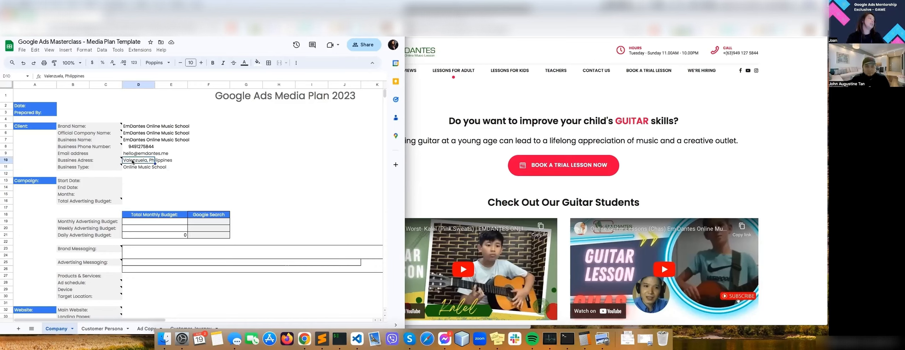
pyautogui.click(139, 181)
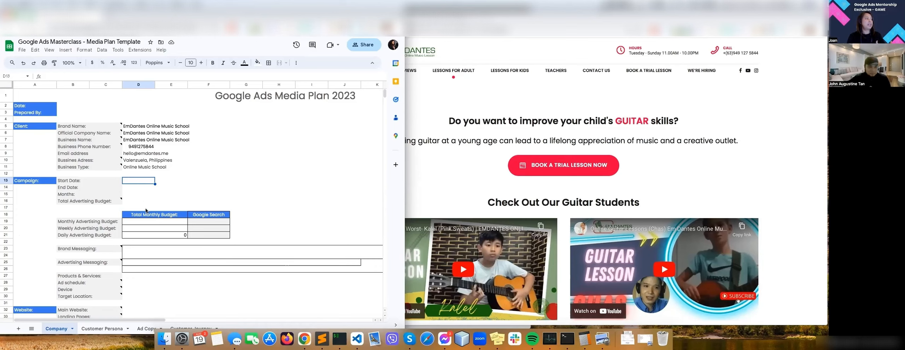
pyautogui.click(135, 188)
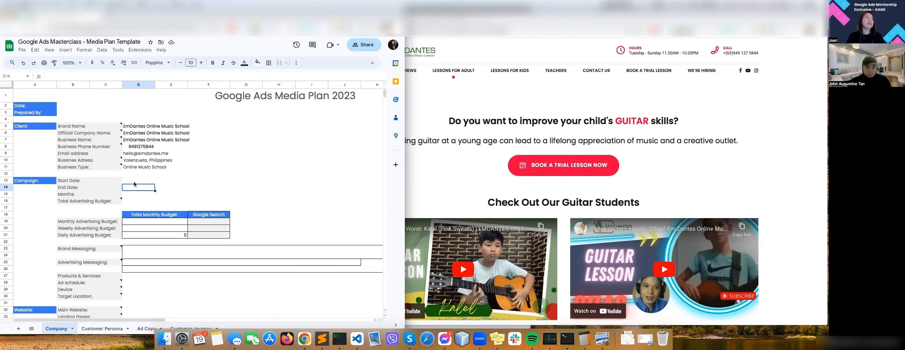
pyautogui.click(134, 178)
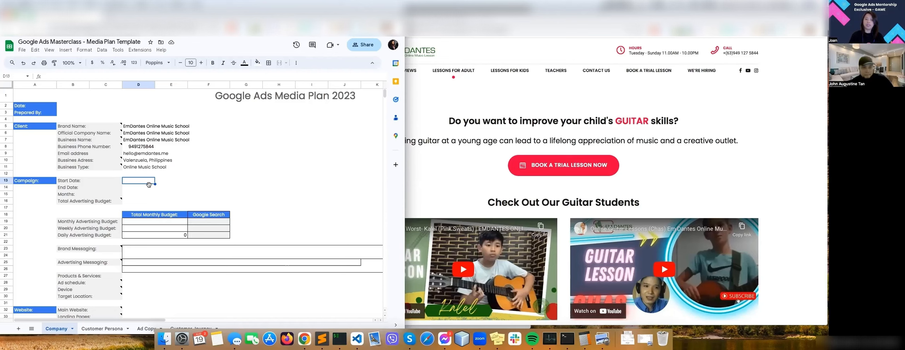
# Step: Enter start date 9/1/2023, end date 12/1/2023 and a 3-month duration in D13–D15
pyautogui.write('9')
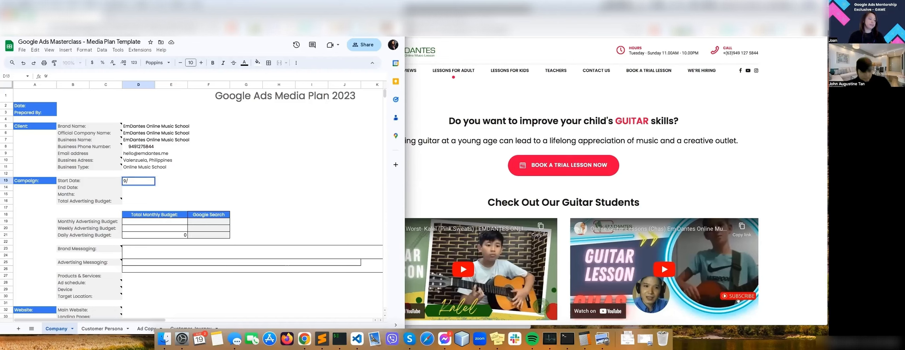
pyautogui.write('/1/2023')
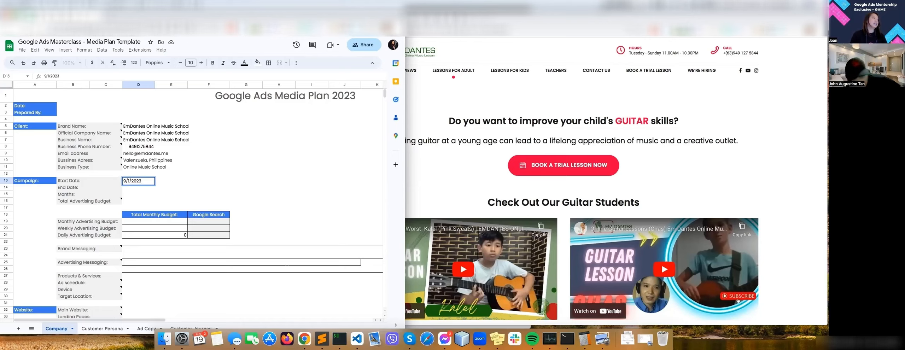
pyautogui.press('Return')
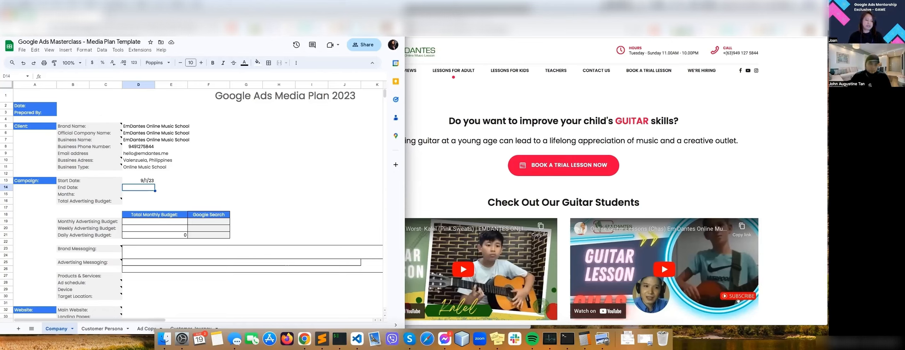
pyautogui.write('12/')
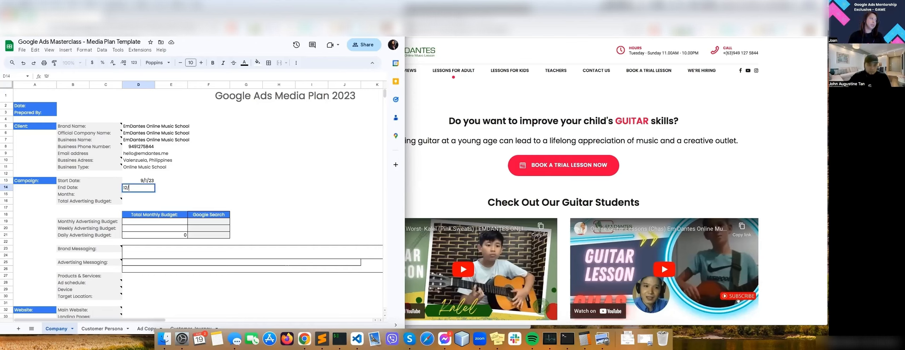
pyautogui.write('1/2')
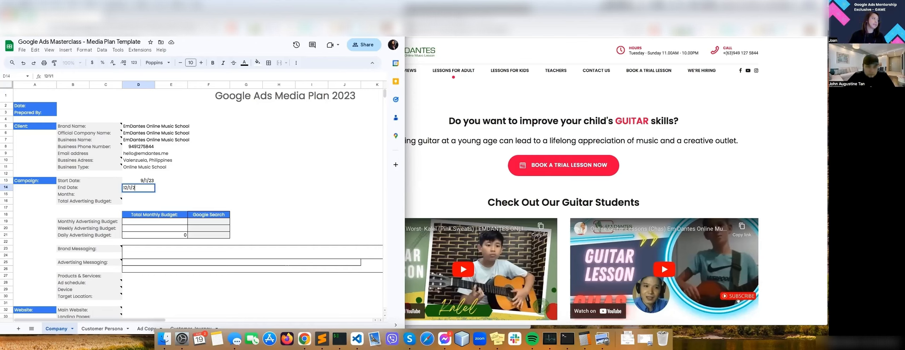
pyautogui.write('33')
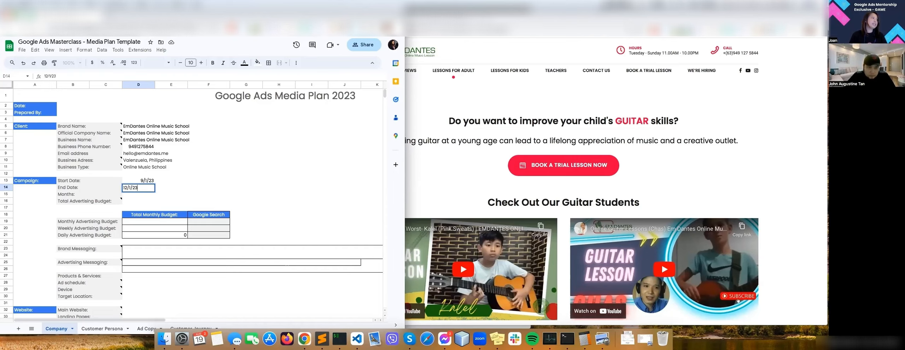
pyautogui.press('Return')
pyautogui.write('3')
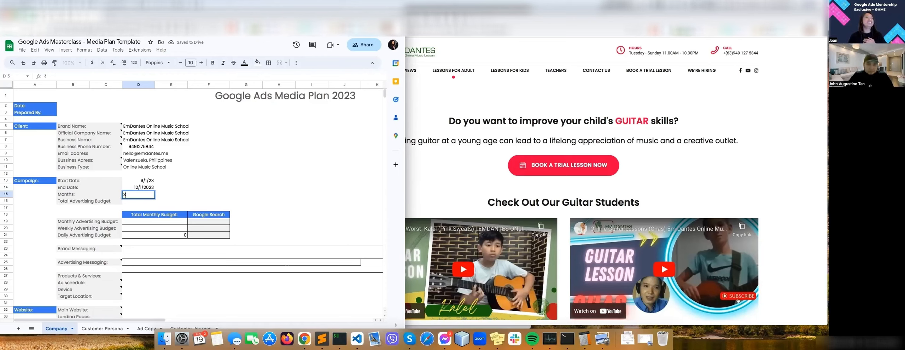
pyautogui.press('Return')
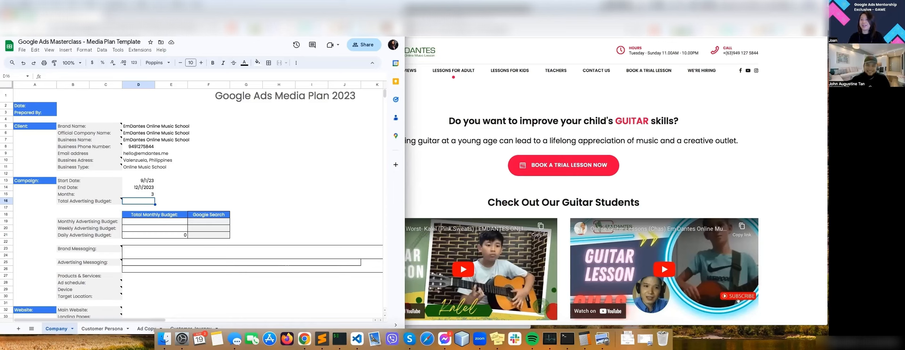
pyautogui.click(136, 195)
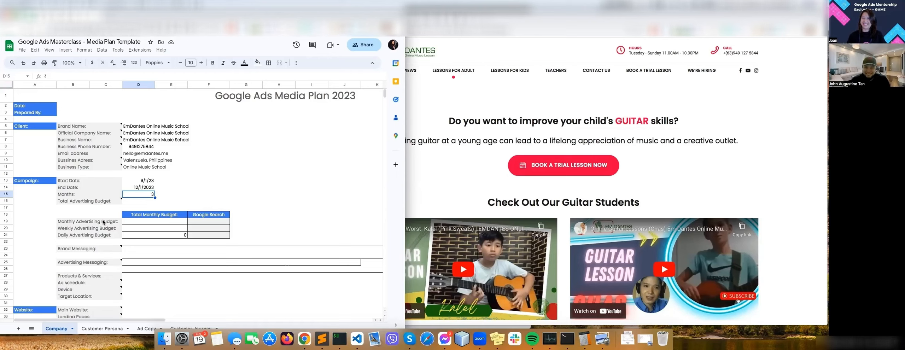
pyautogui.click(153, 201)
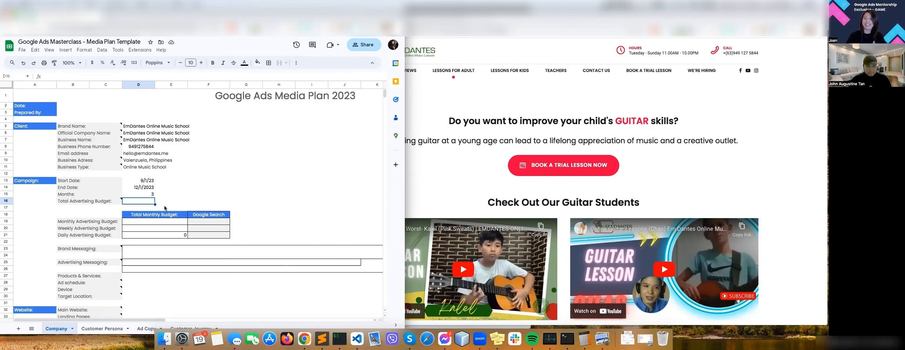
pyautogui.click(129, 223)
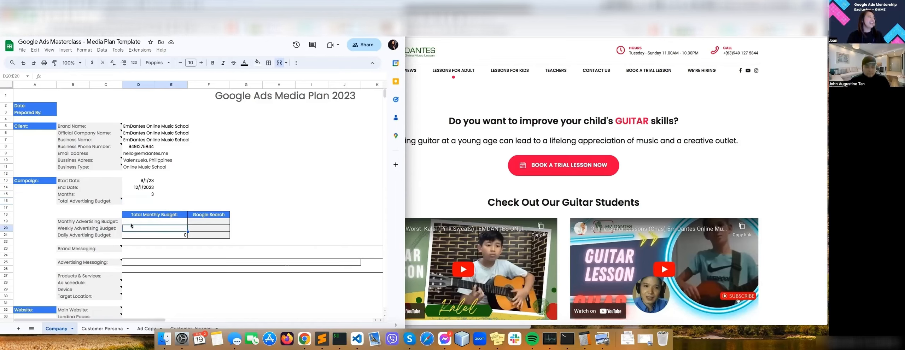